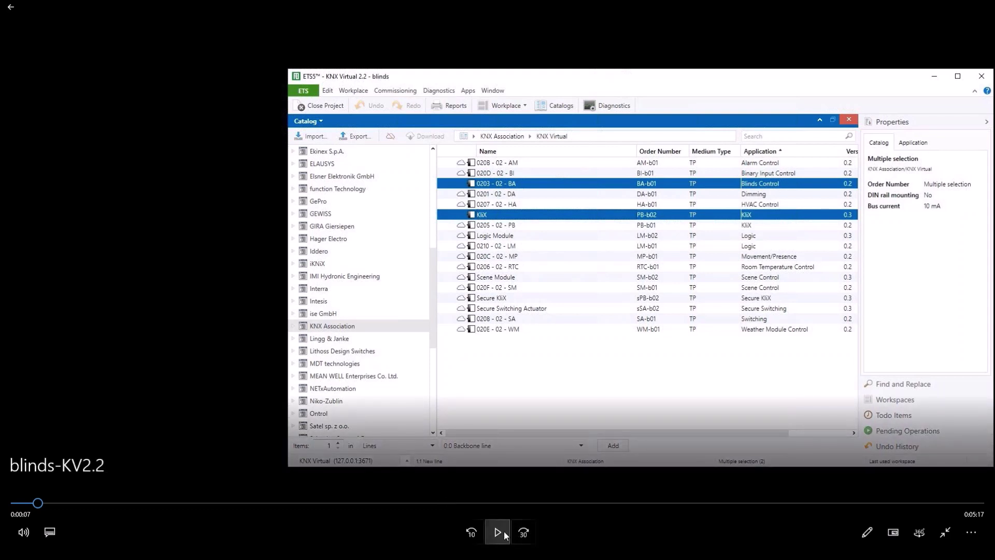
click(500, 532)
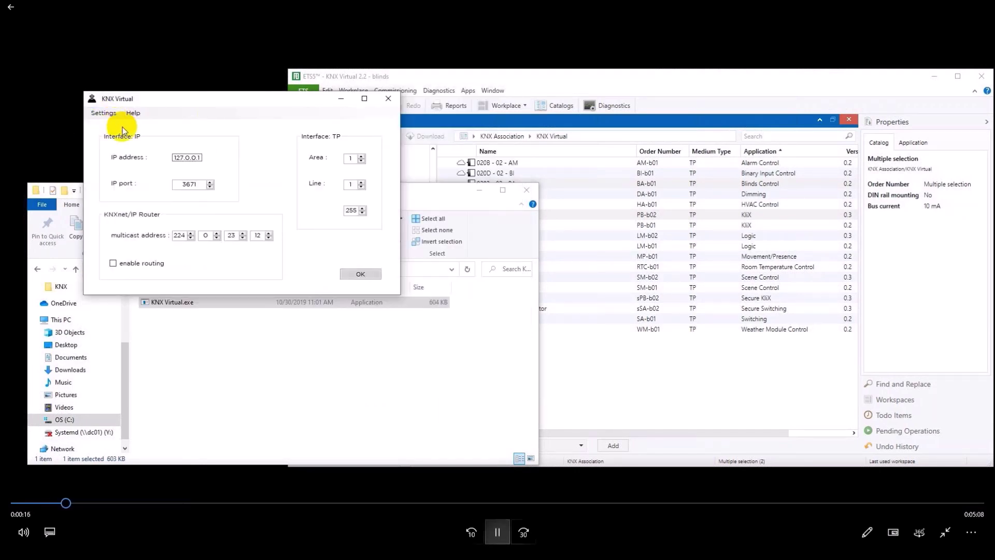
click(497, 534)
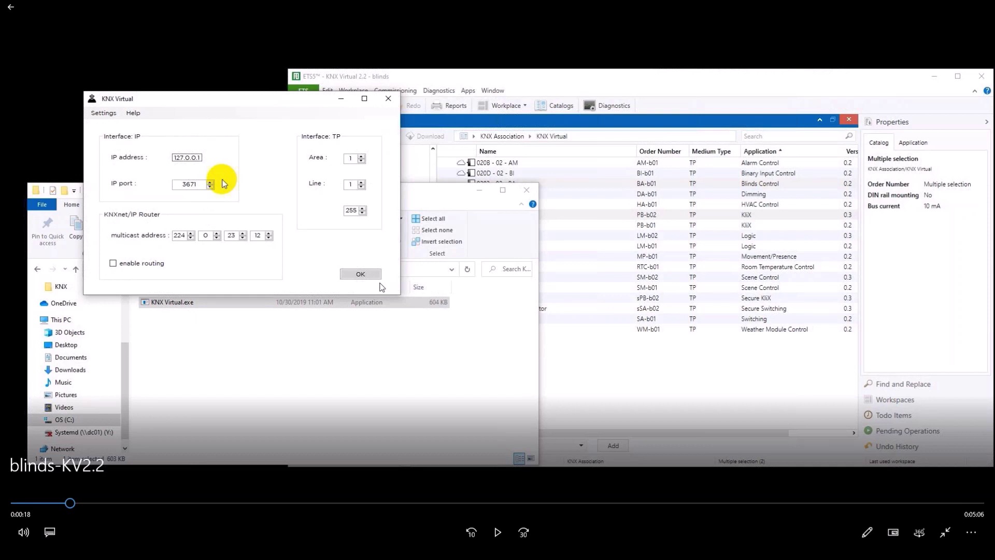
click(496, 544)
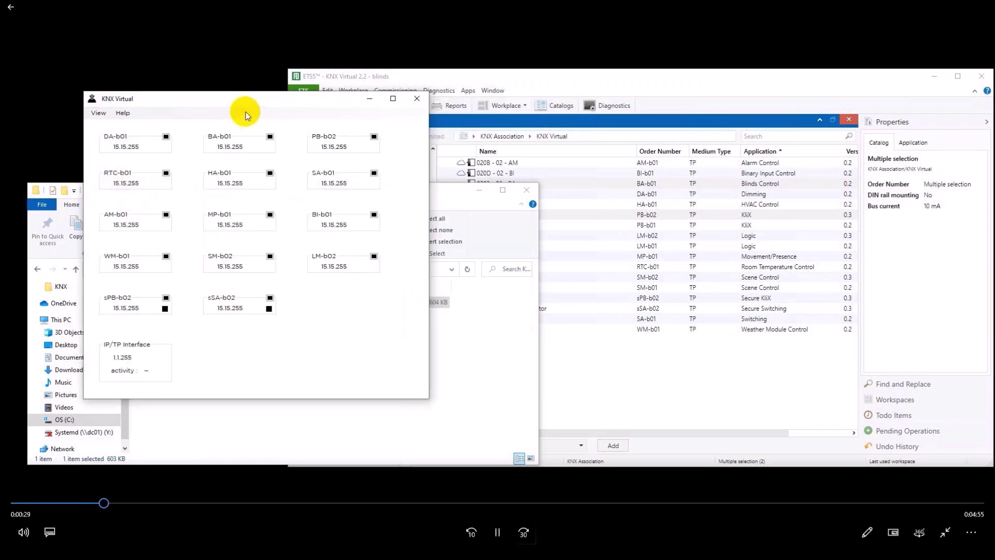
click(497, 532)
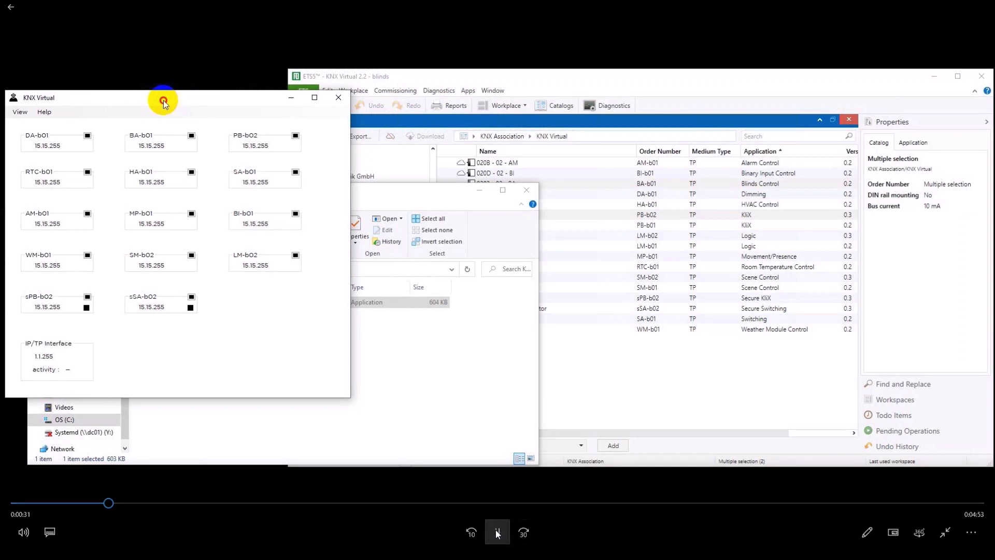
click(496, 532)
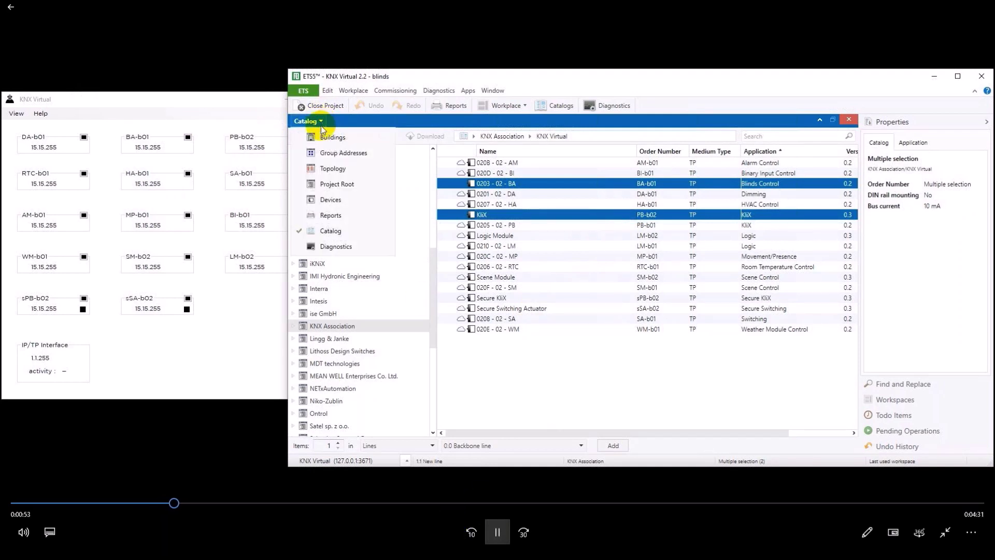
- Open the project topology, expand line 1.1, and view the group objects of the KliX and the Blinds Actuator
click(331, 169)
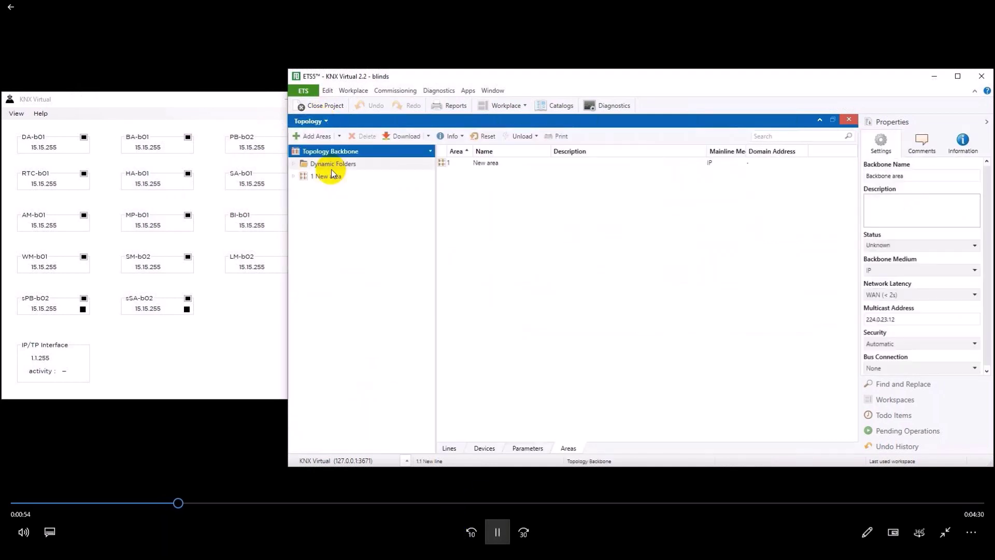
click(294, 177)
click(297, 189)
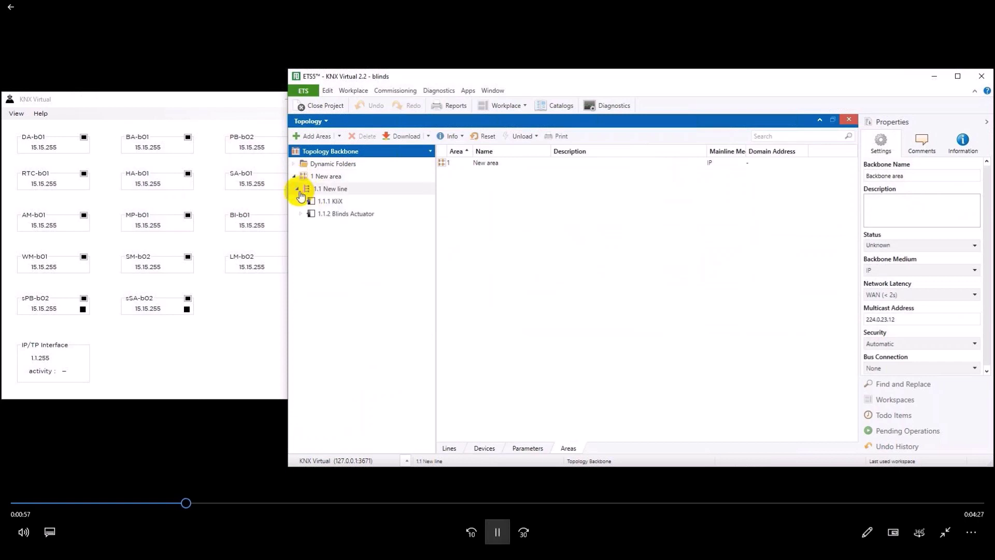
click(314, 201)
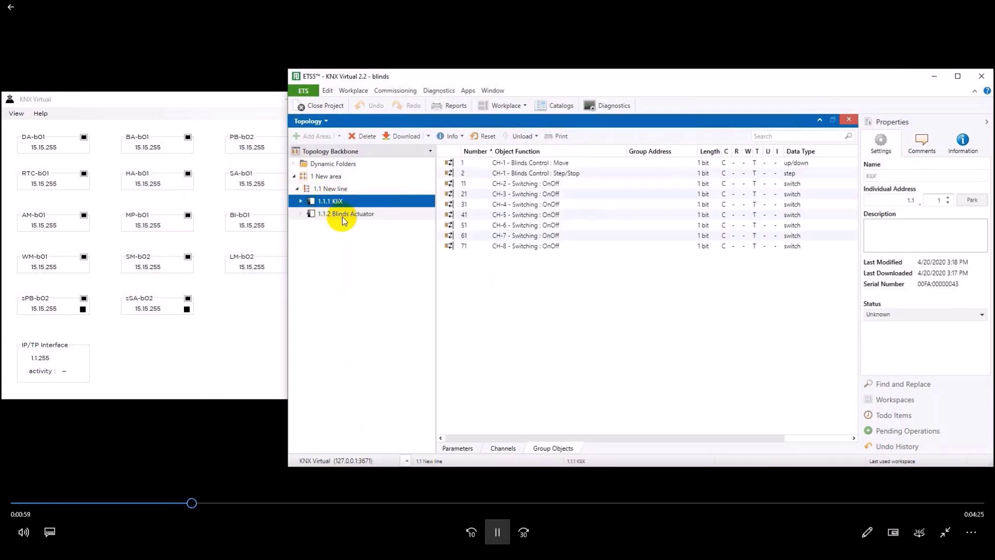
click(342, 216)
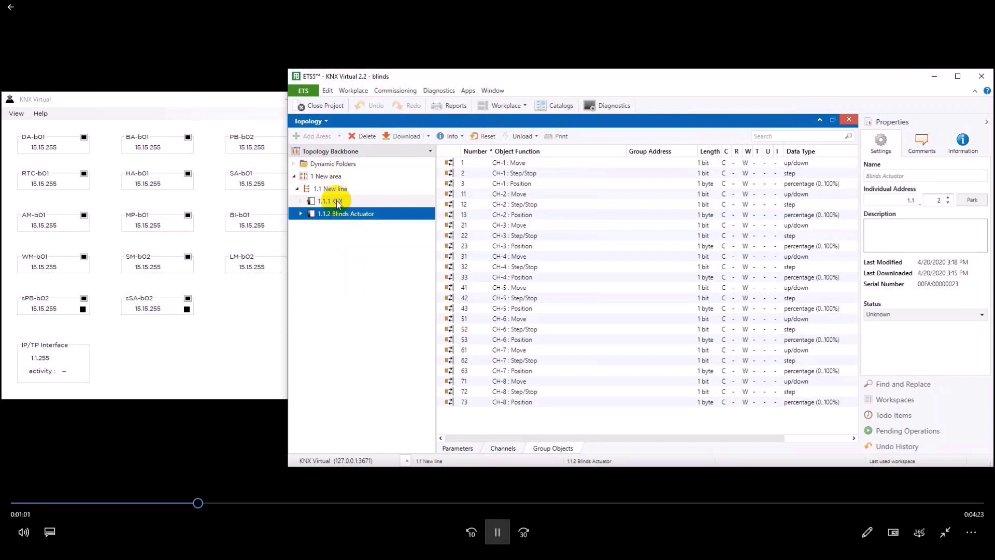
- Review the KliX's CH-1 function parameter and its available options, then examine the device's group objects
click(335, 202)
click(459, 448)
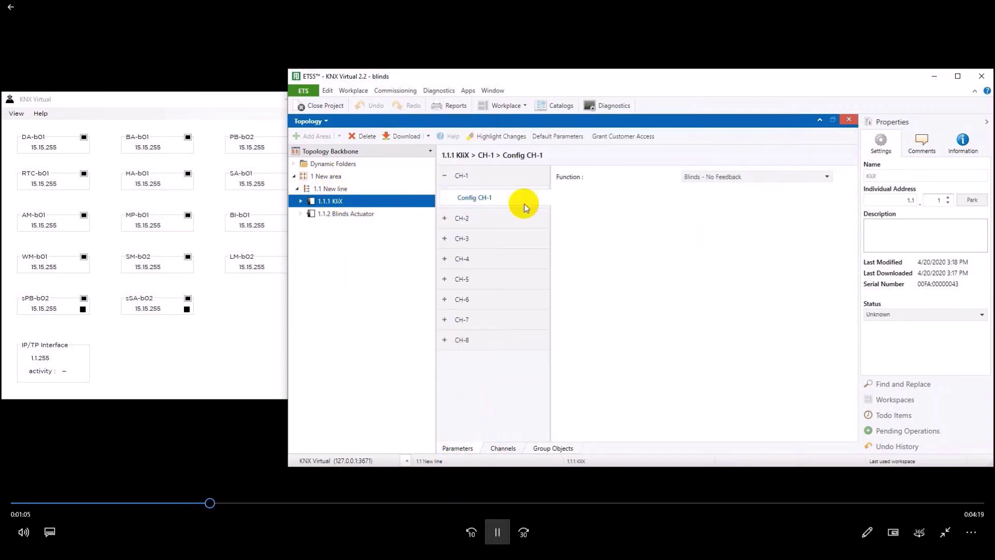
click(478, 199)
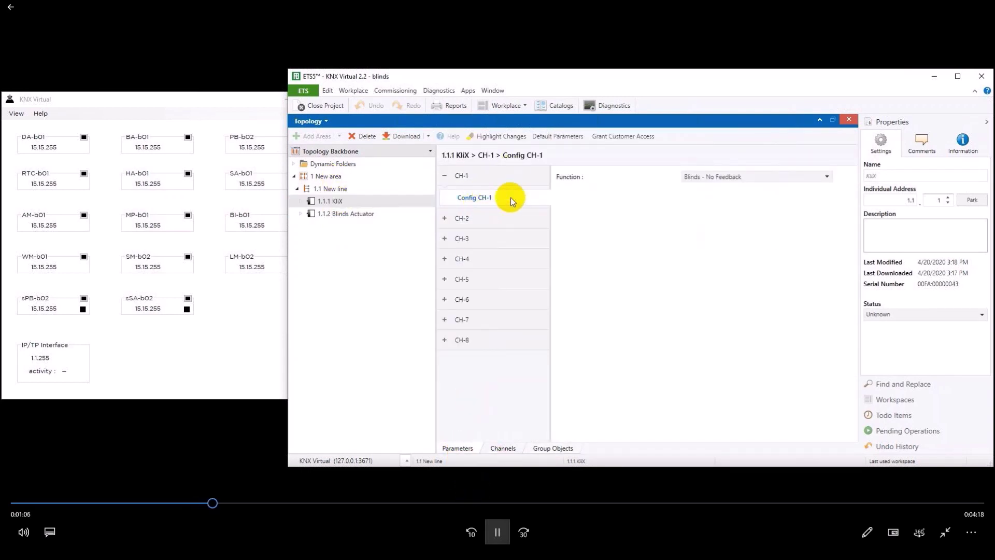
click(781, 178)
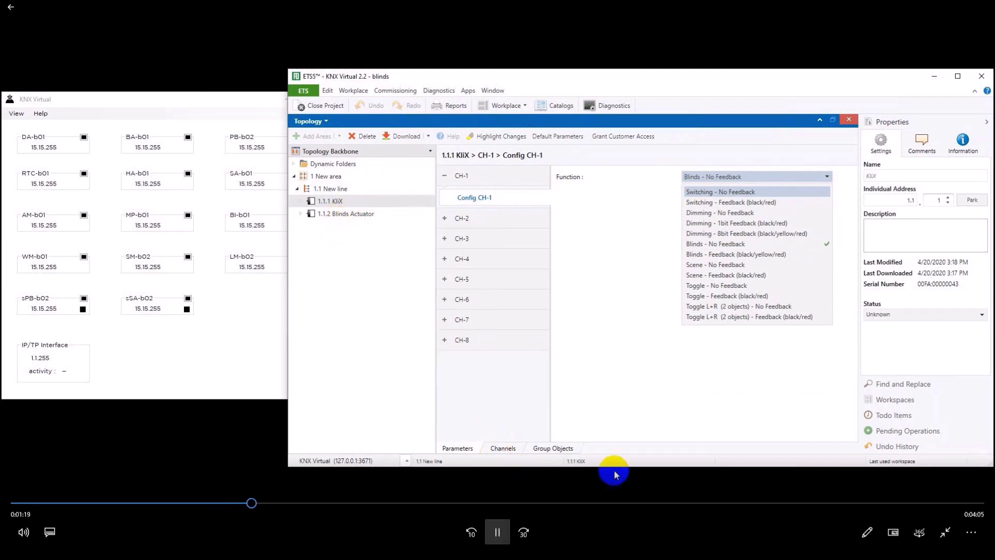
click(568, 448)
click(569, 450)
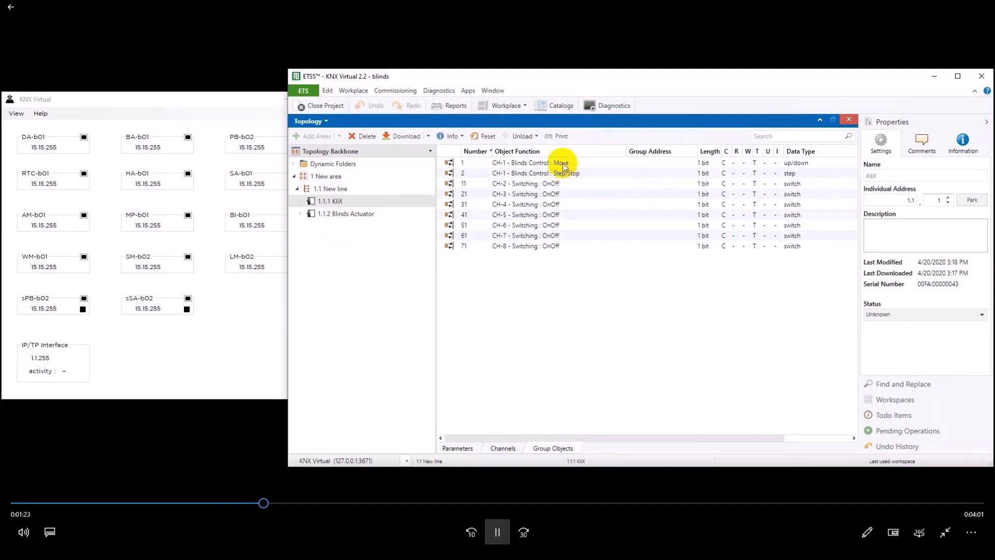
- Link the Blinds Actuator's CH-1 Move object with a new group address 1 named "move"
click(348, 214)
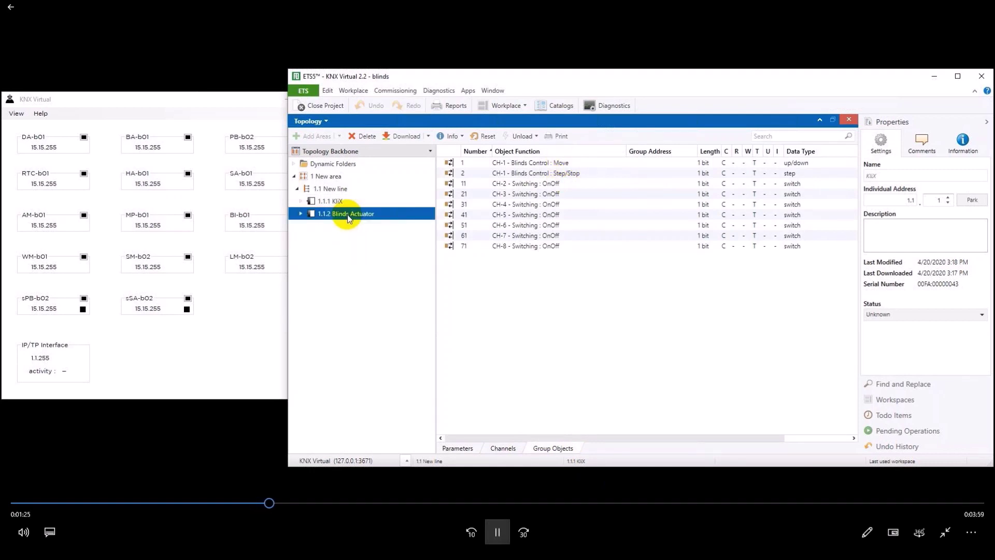
click(521, 165)
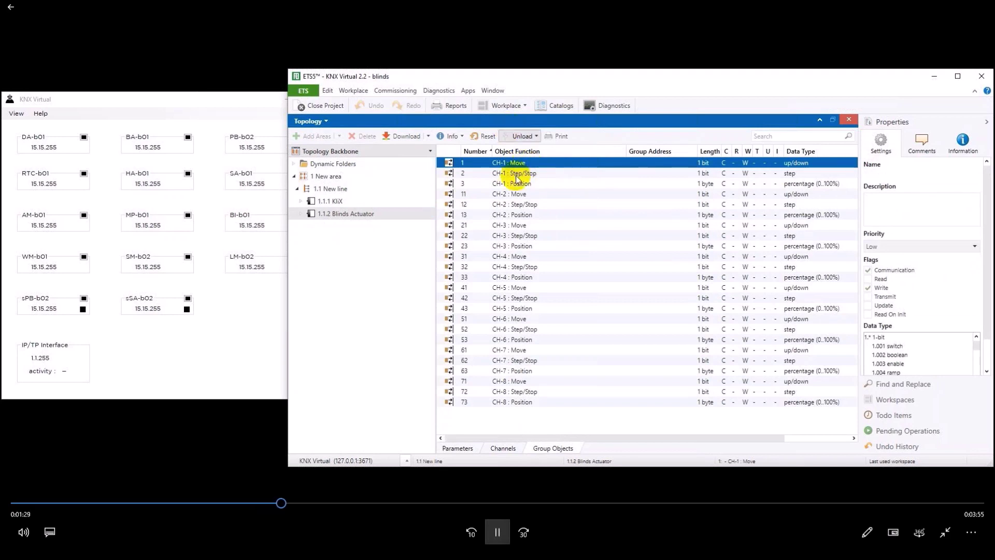
right_click(523, 163)
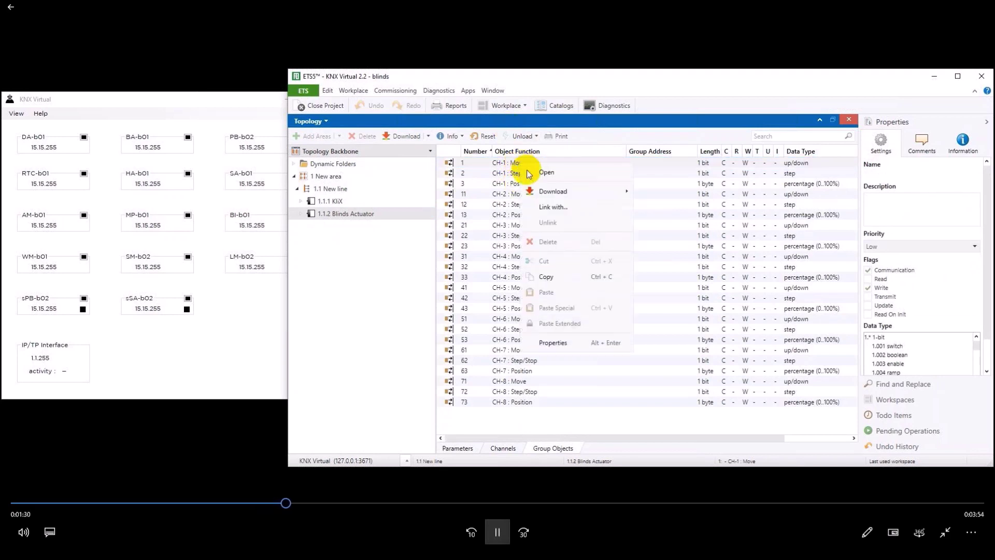
click(552, 207)
click(631, 258)
text(1)
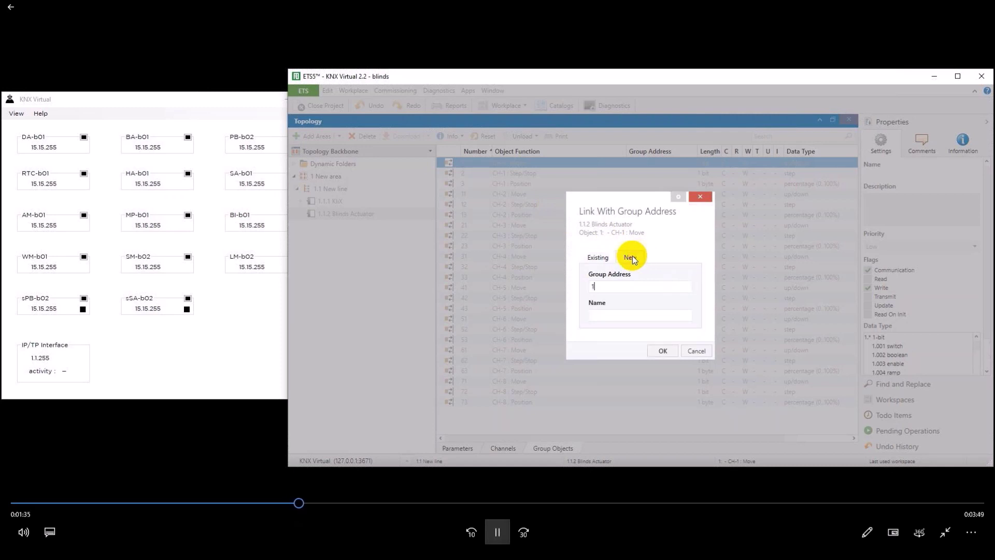
text(move)
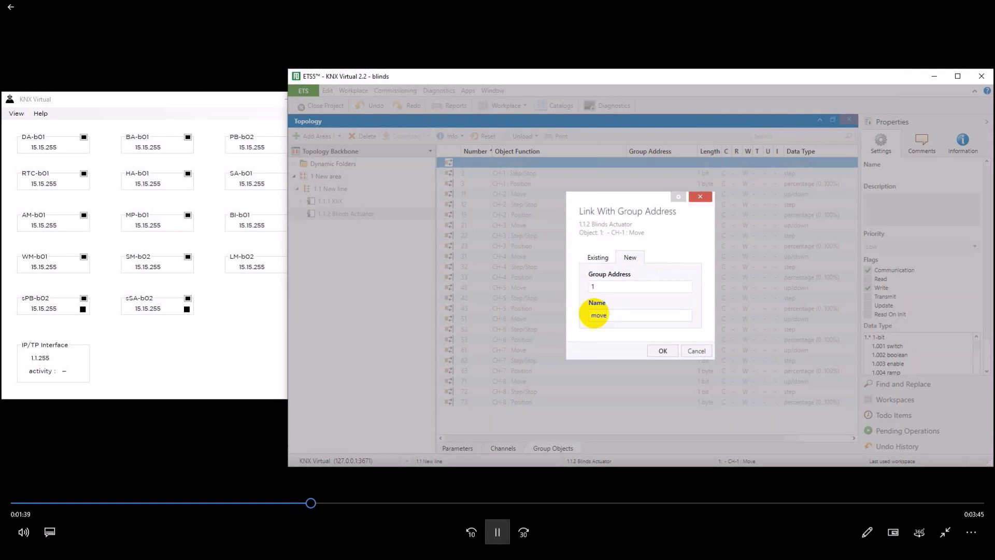
key(Return)
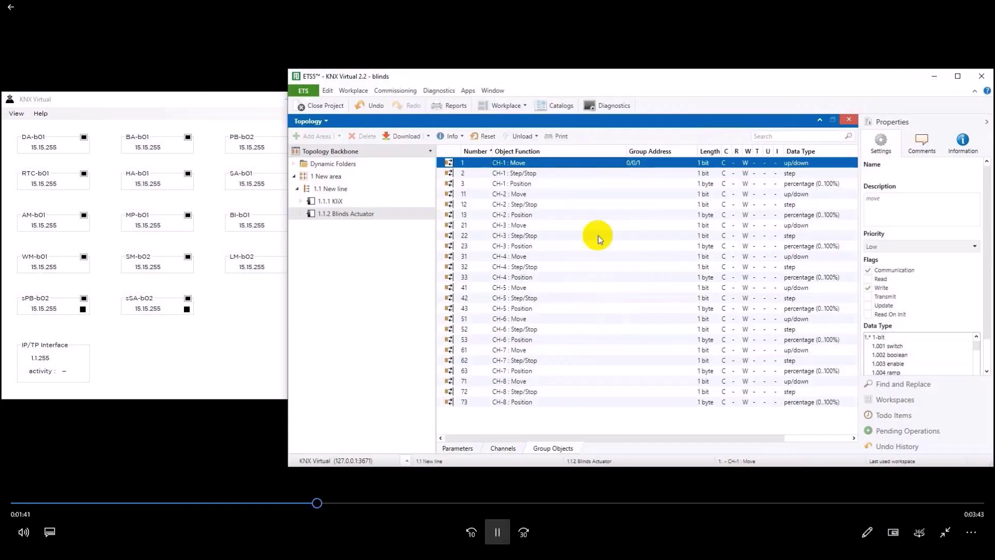
- Link the Blinds Actuator's CH-1 Step/Stop object with new group address 0/0/2 named "step/stop"
click(521, 178)
right_click(521, 178)
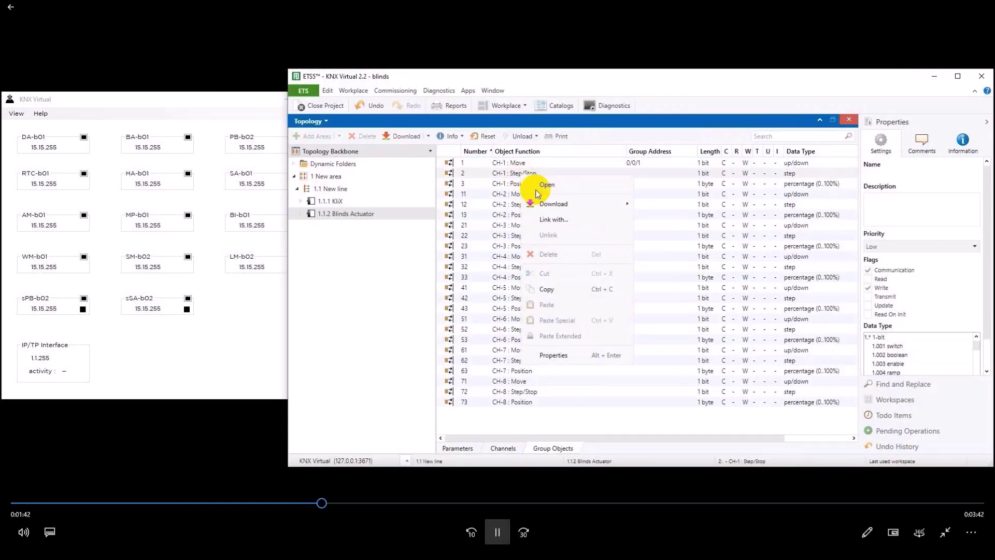
click(544, 218)
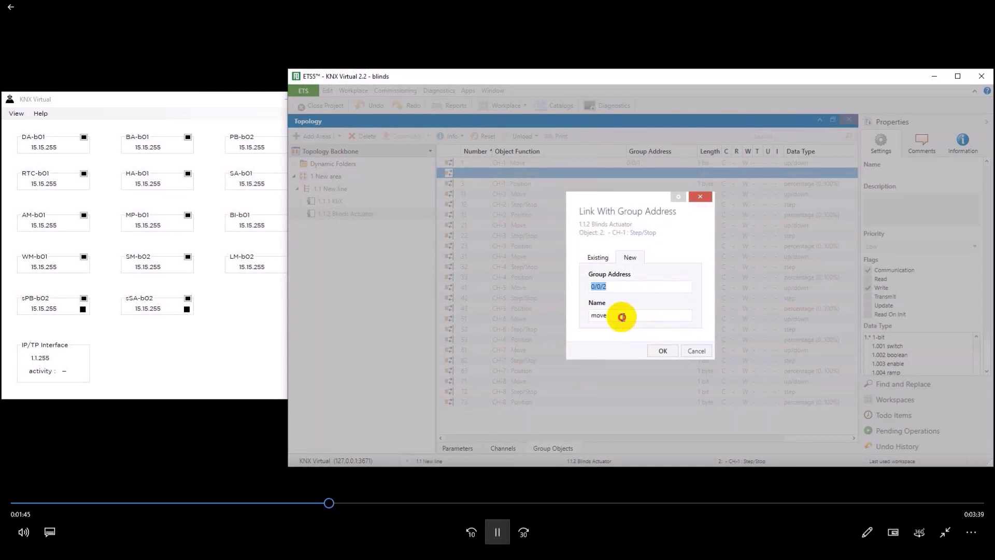
drag(623, 316, 566, 316)
text(step/s)
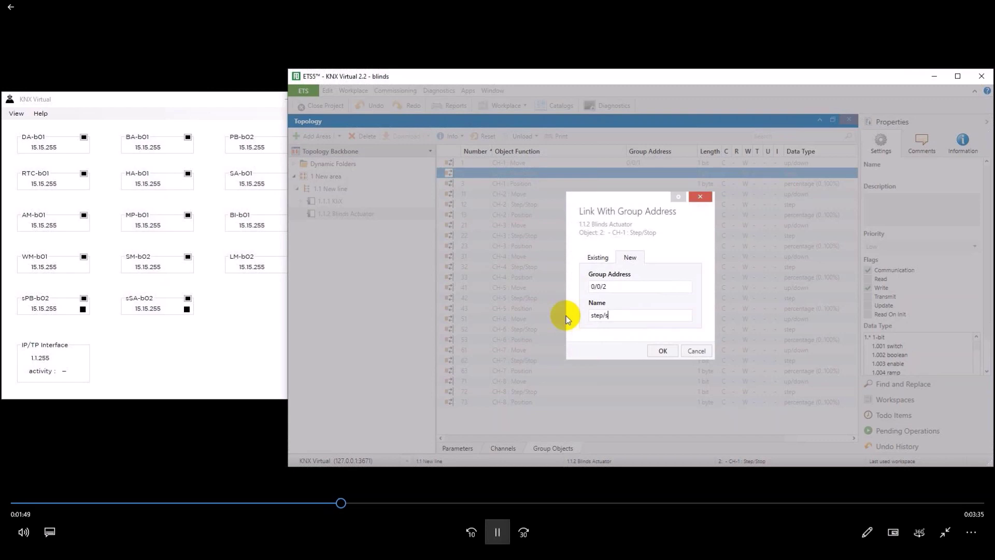
text(top)
click(656, 350)
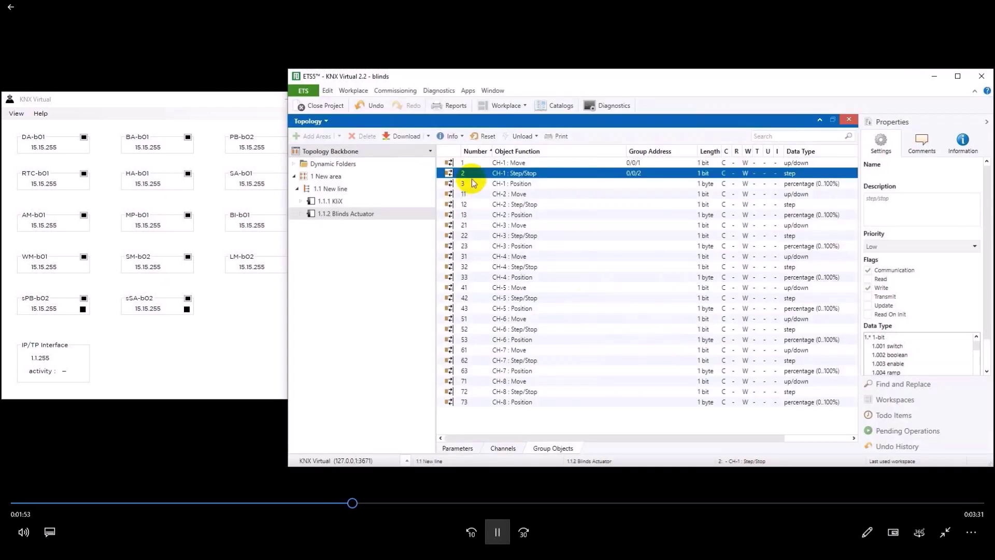
- Link the Blinds Actuator's CH-1 Position object with new group address 0/0/3 named "position"
click(519, 184)
right_click(519, 184)
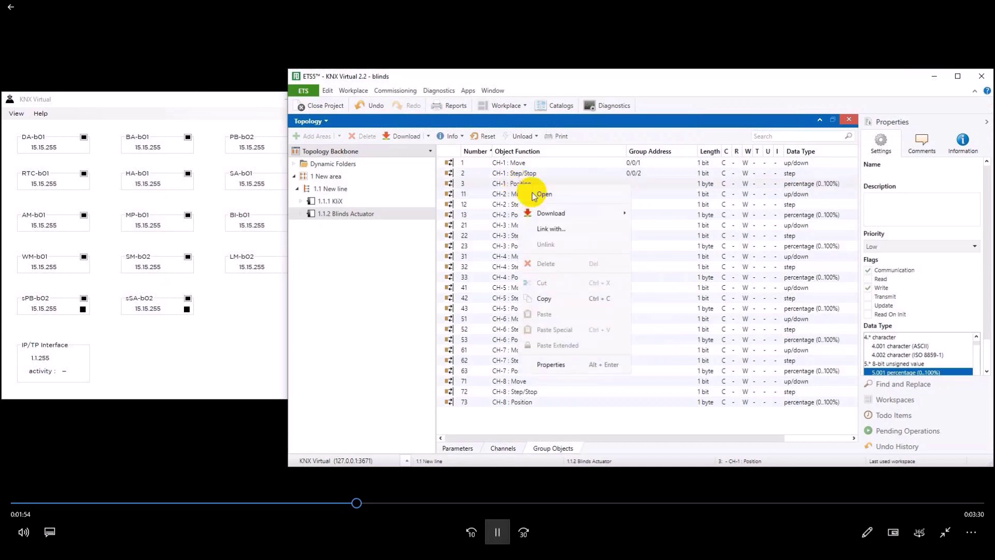
click(545, 227)
triple_click(617, 313)
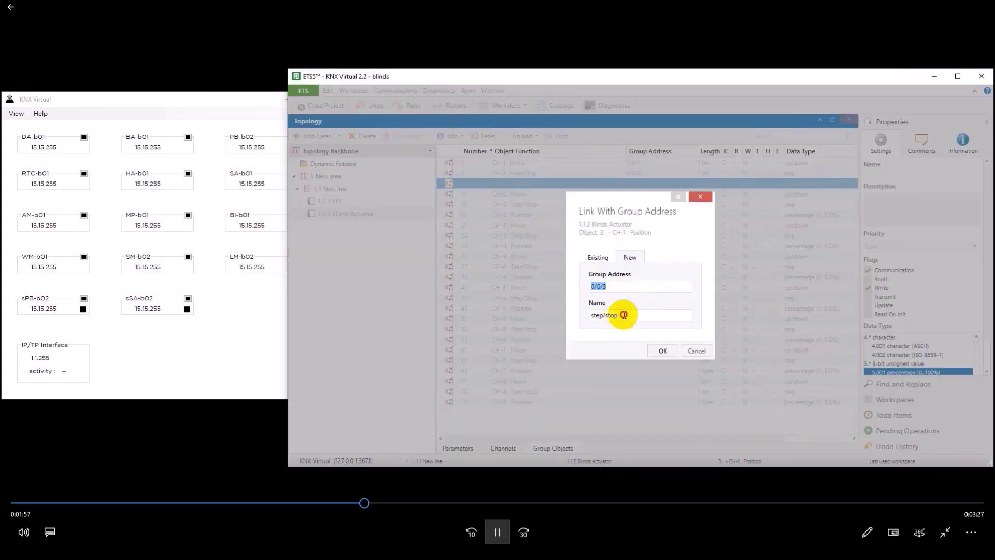
text(posit)
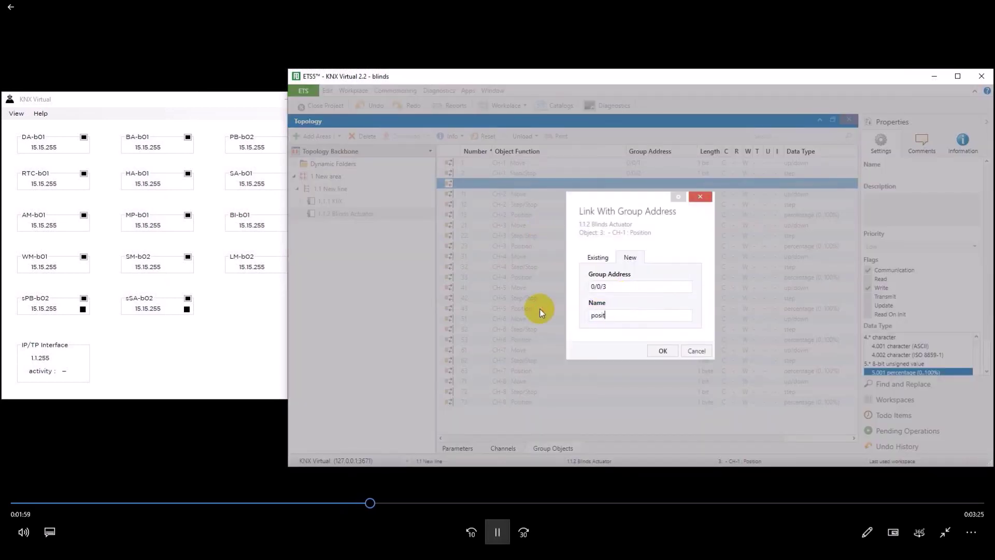
text(ion)
click(664, 351)
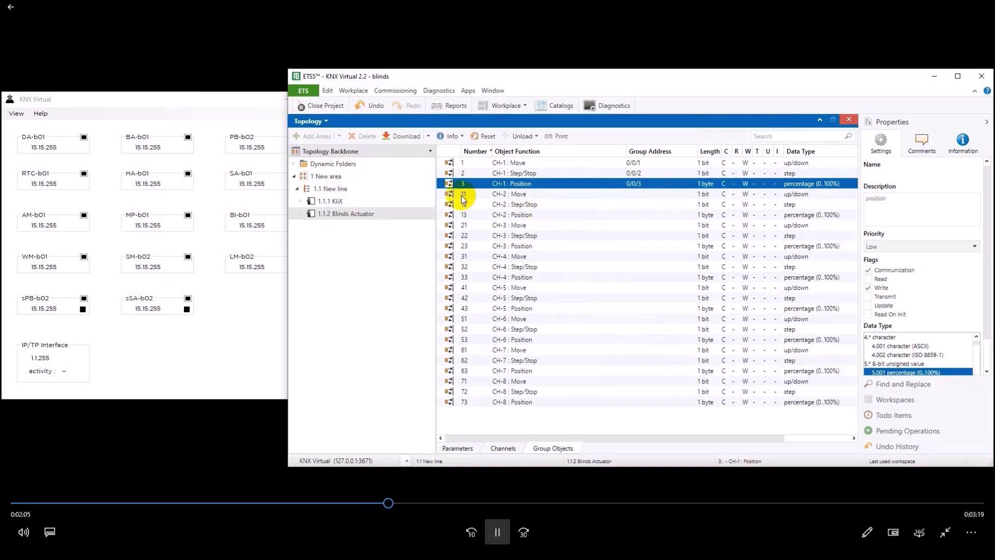
- Start a full download to the 1.1.2 Blinds Actuator and activate programming mode on BA-b01 in KNX Virtual
click(341, 203)
click(351, 216)
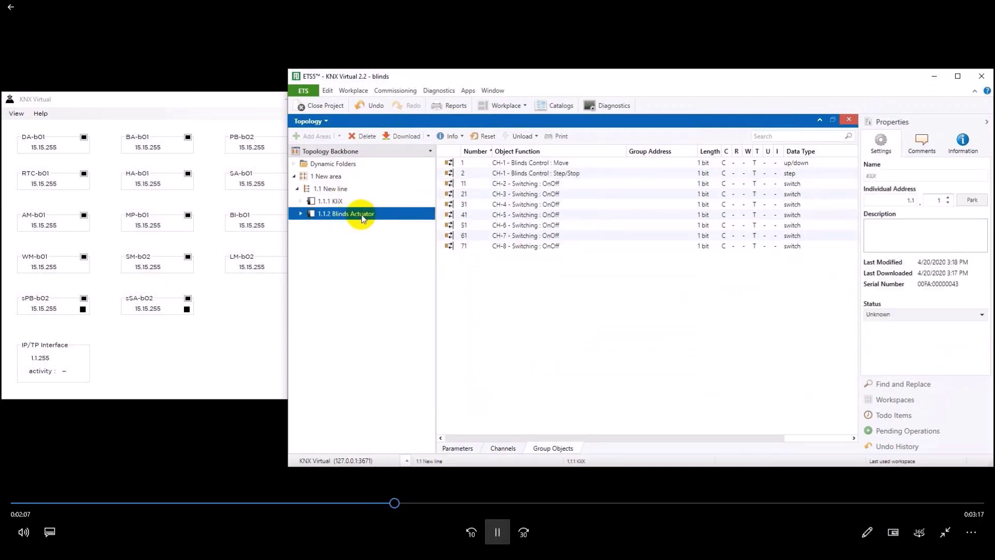
right_click(368, 218)
mouse_move(473, 221)
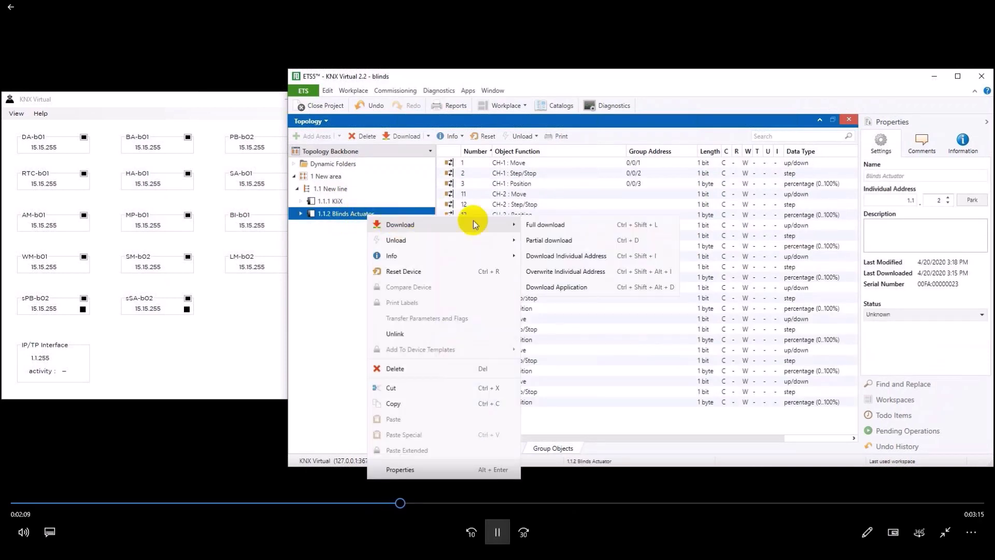
click(554, 227)
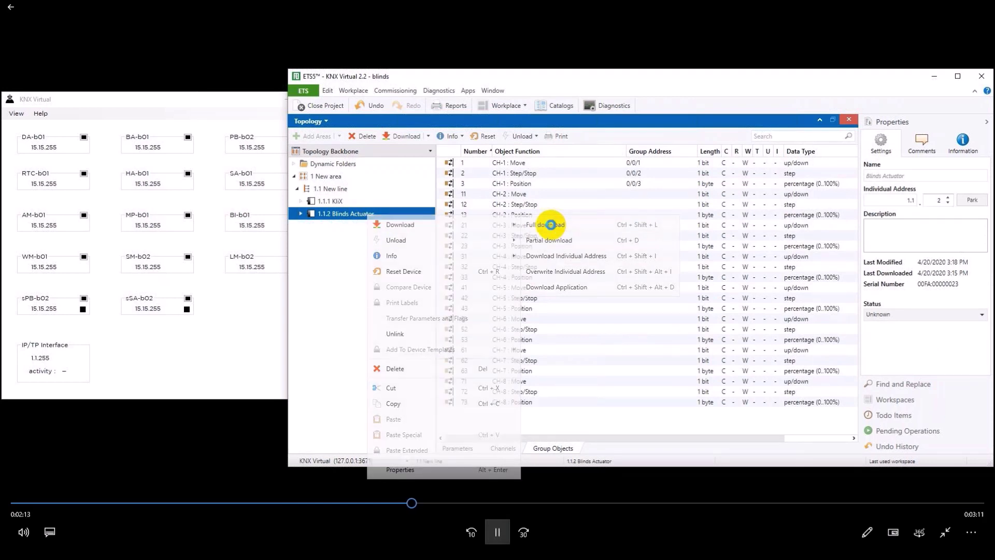
drag(163, 101, 323, 139)
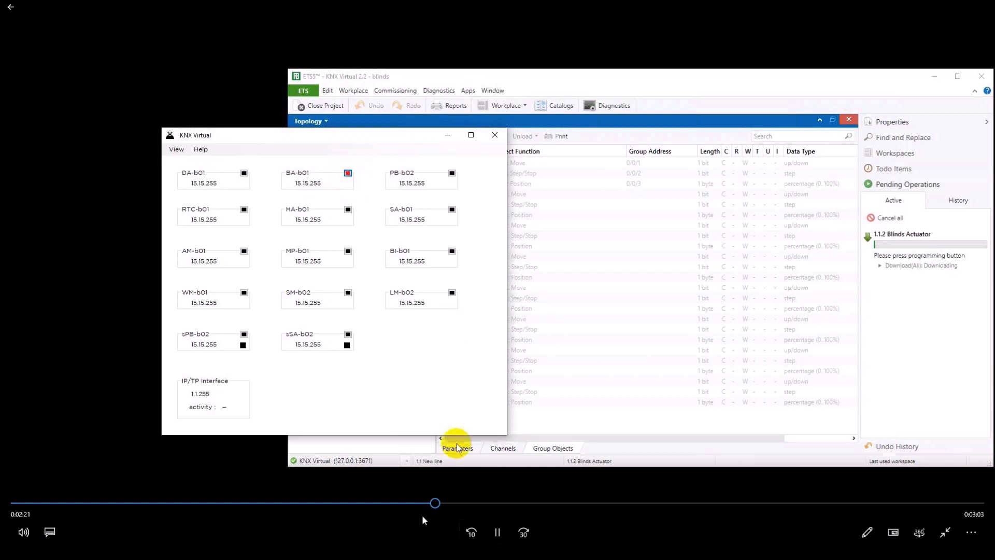
click(497, 532)
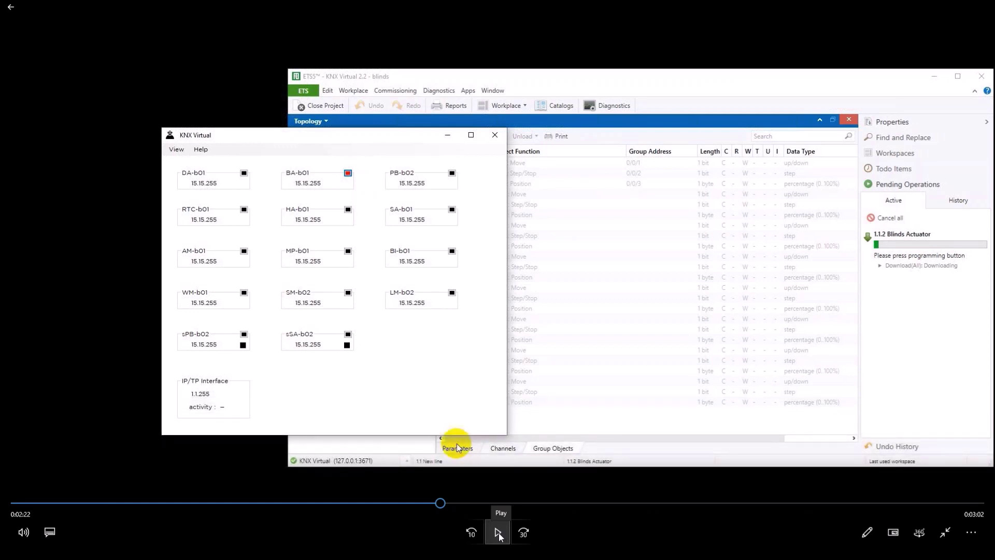
click(498, 534)
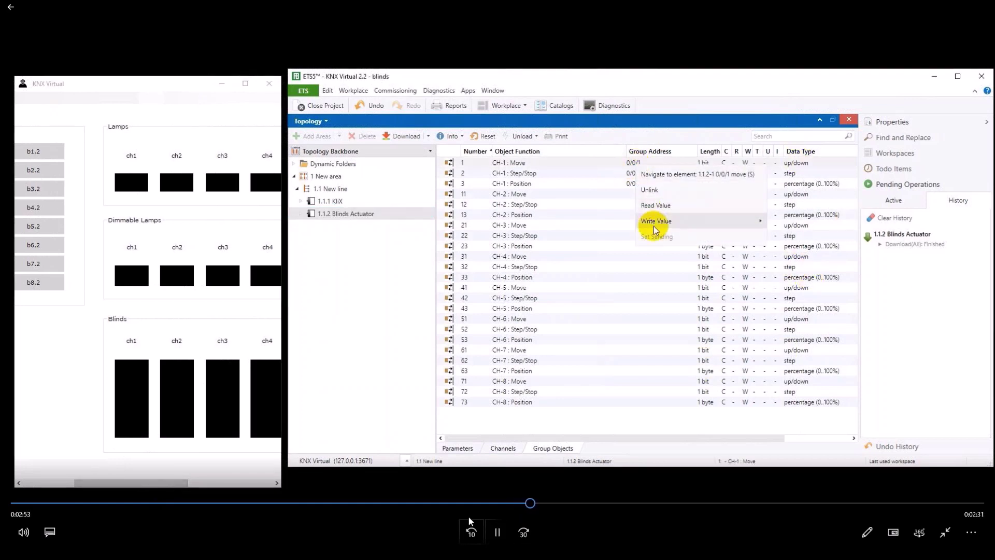
click(499, 534)
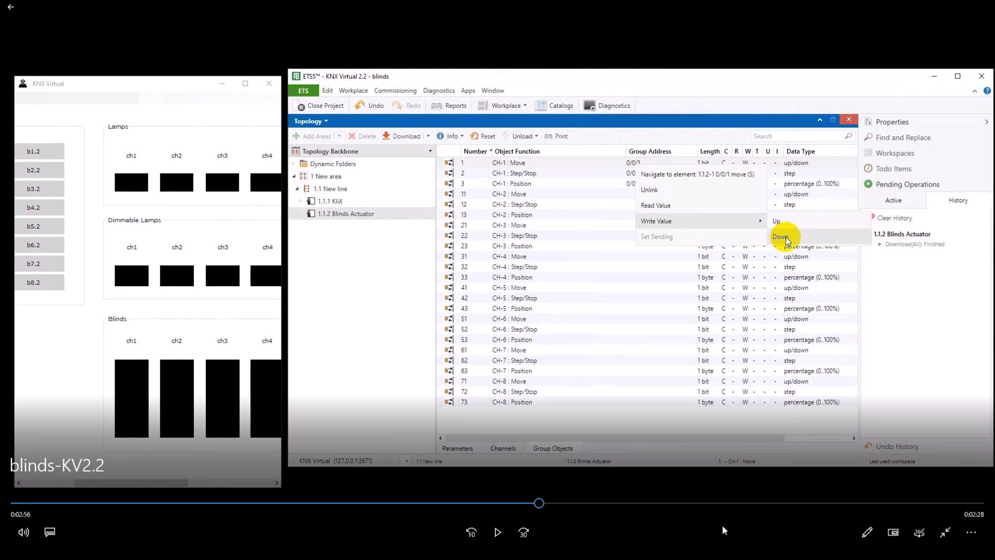
click(497, 533)
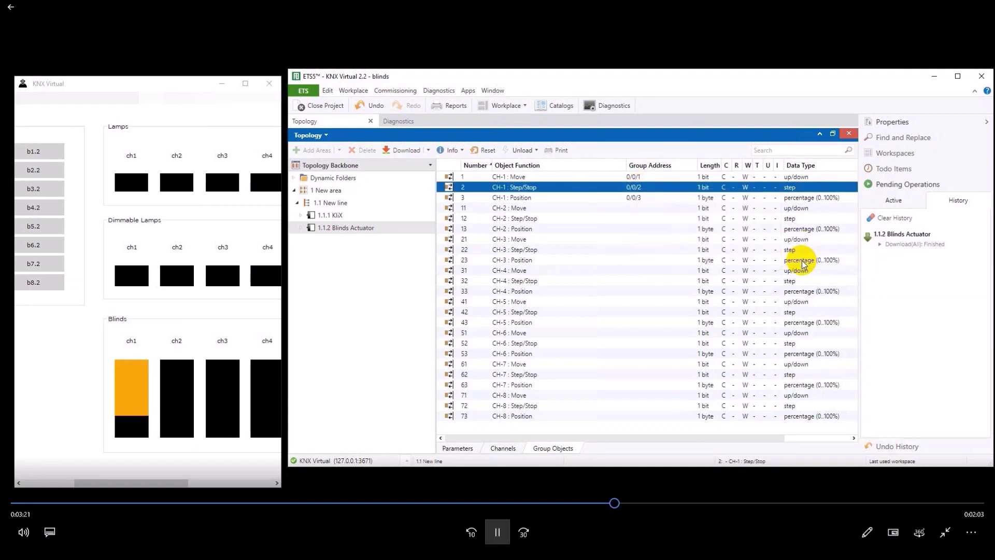
- Write a value of 40% to group address 0/0/3 of the Blinds Actuator's CH-1 Position object
right_click(637, 202)
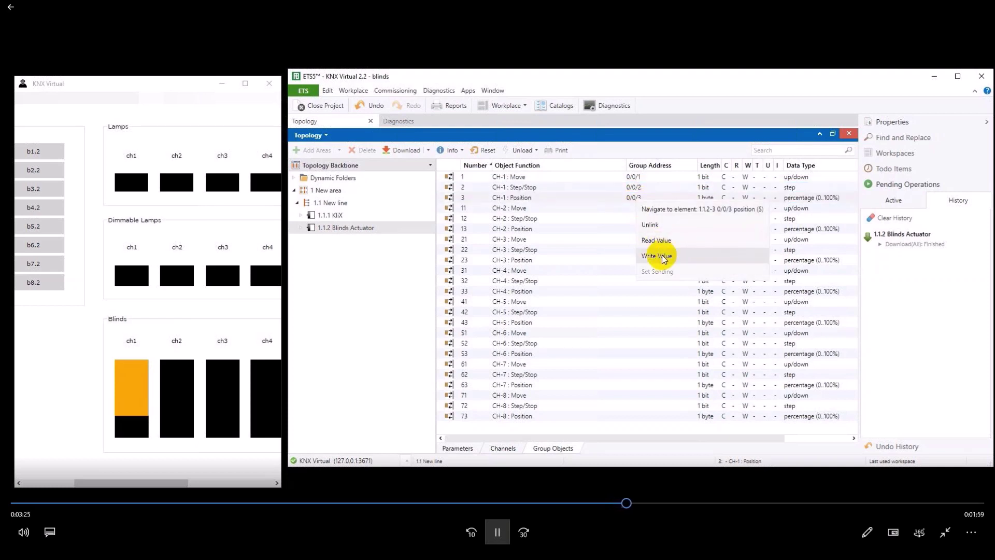
click(661, 255)
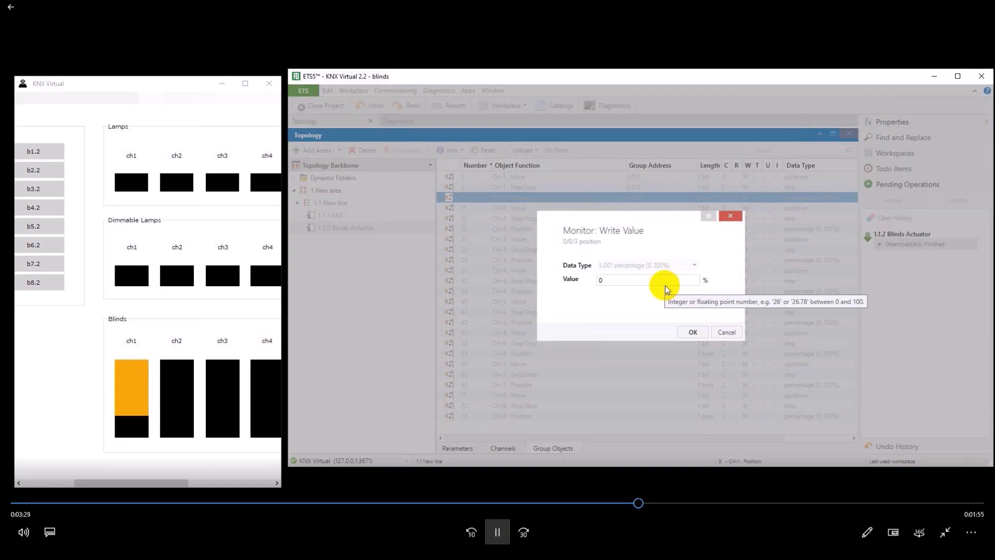
text(4)
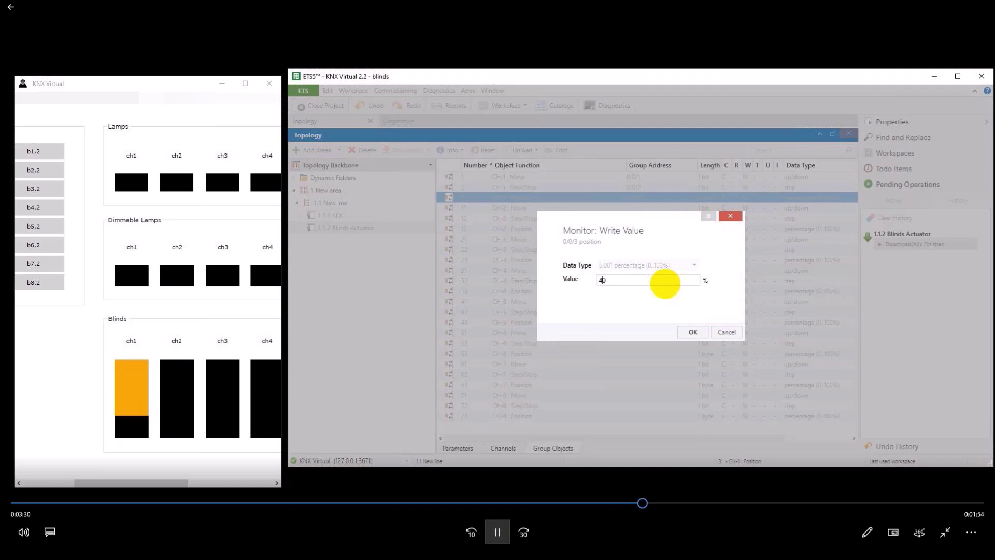
click(693, 332)
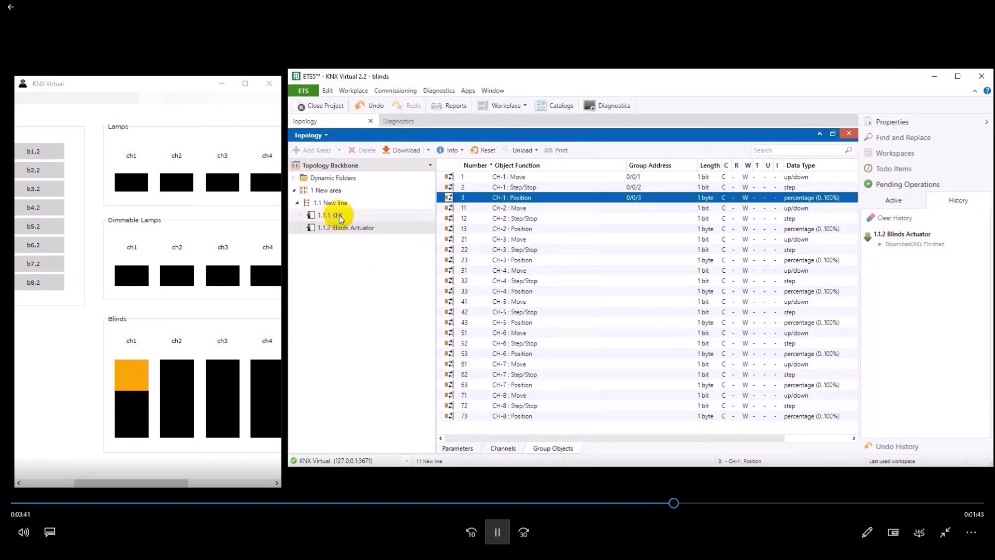
click(498, 534)
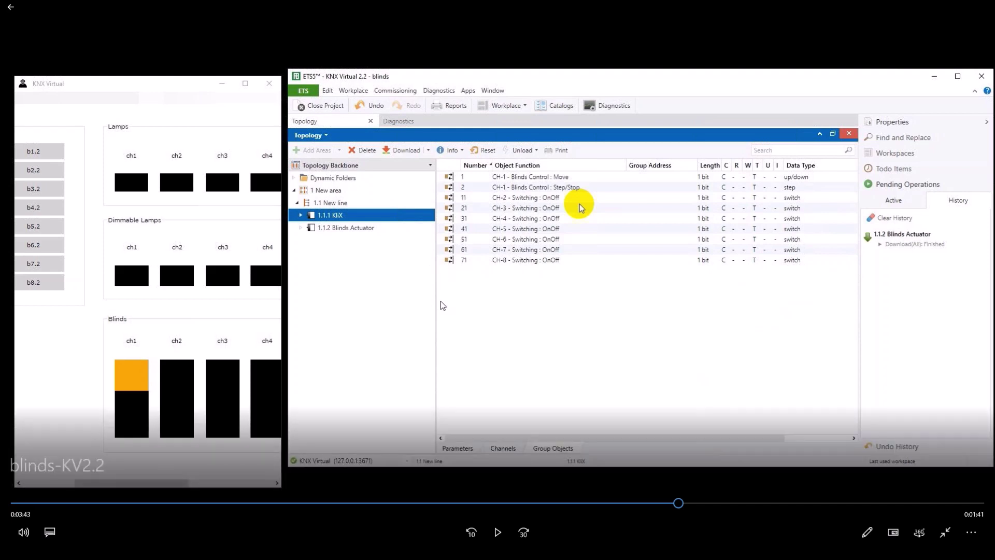
click(496, 534)
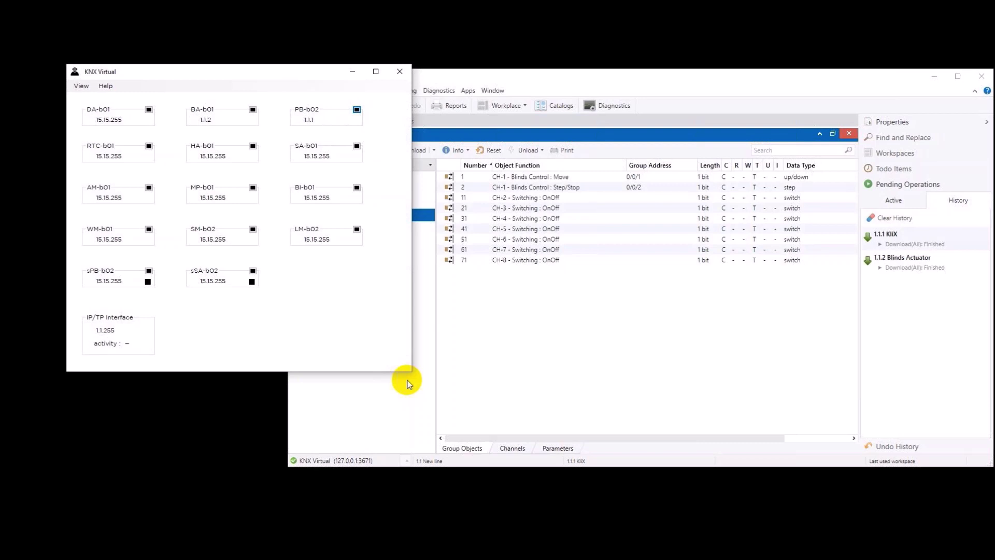
- Show the Base view in KNX Virtual and test lowering and raising the ch1 blind with the B_ and B^ push buttons
click(82, 86)
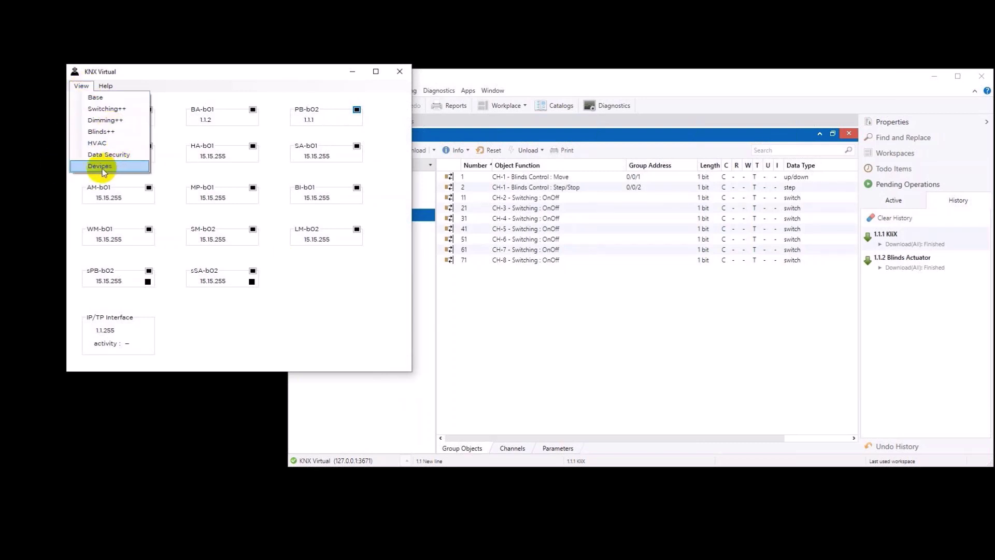
click(99, 98)
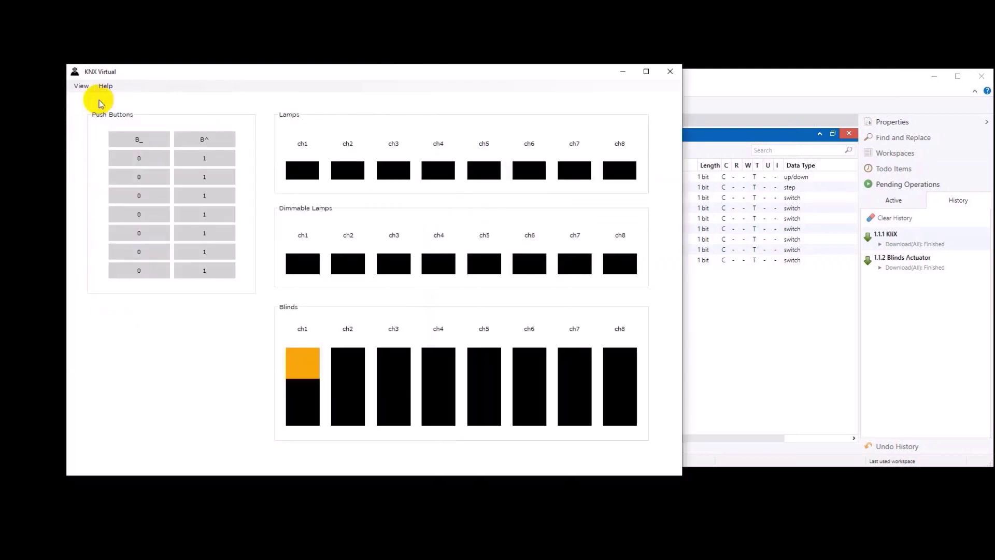
click(143, 142)
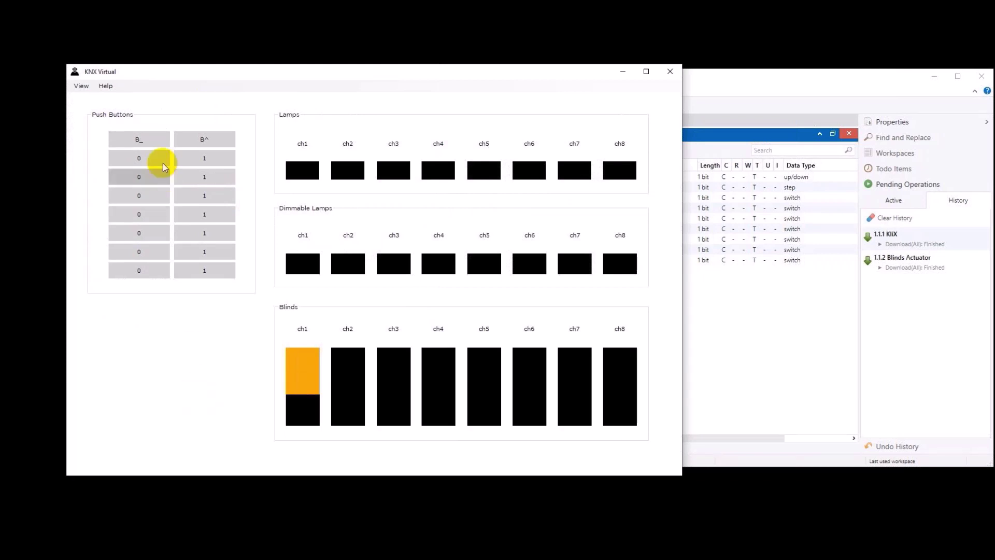
click(144, 144)
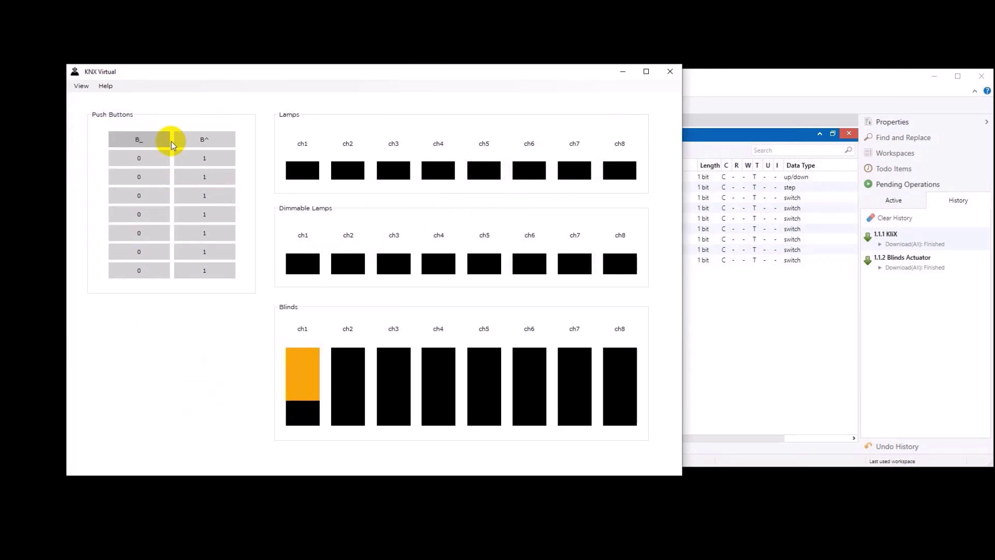
click(202, 142)
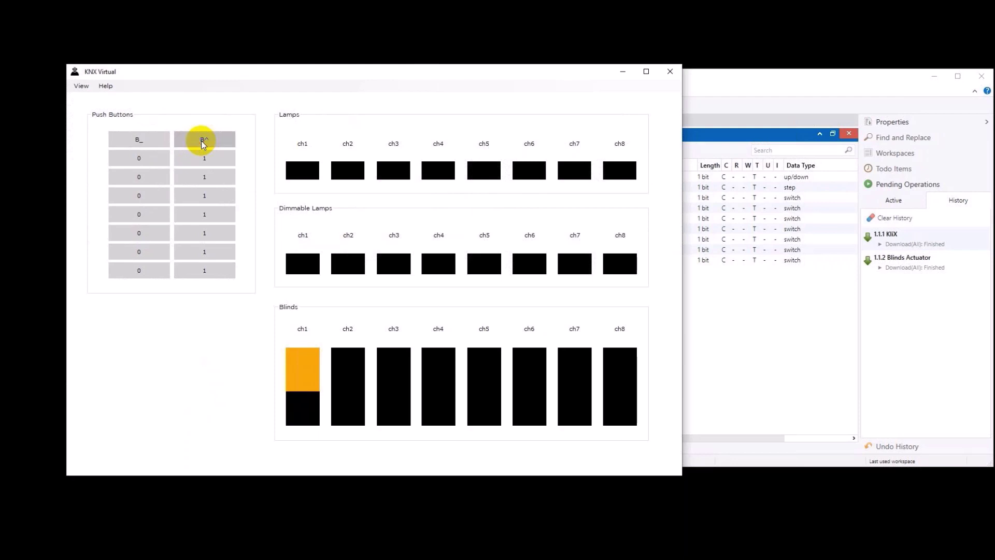
click(151, 139)
click(152, 139)
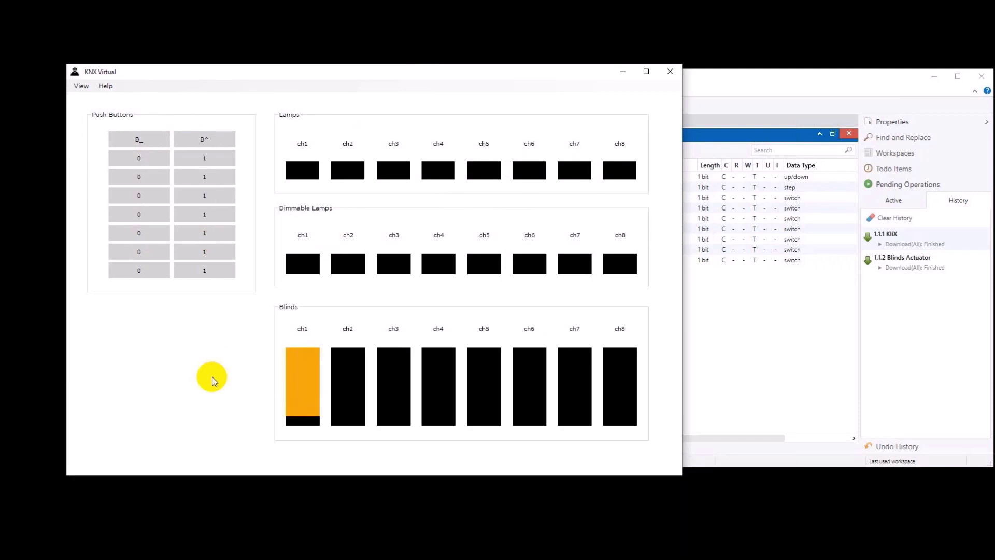
click(207, 141)
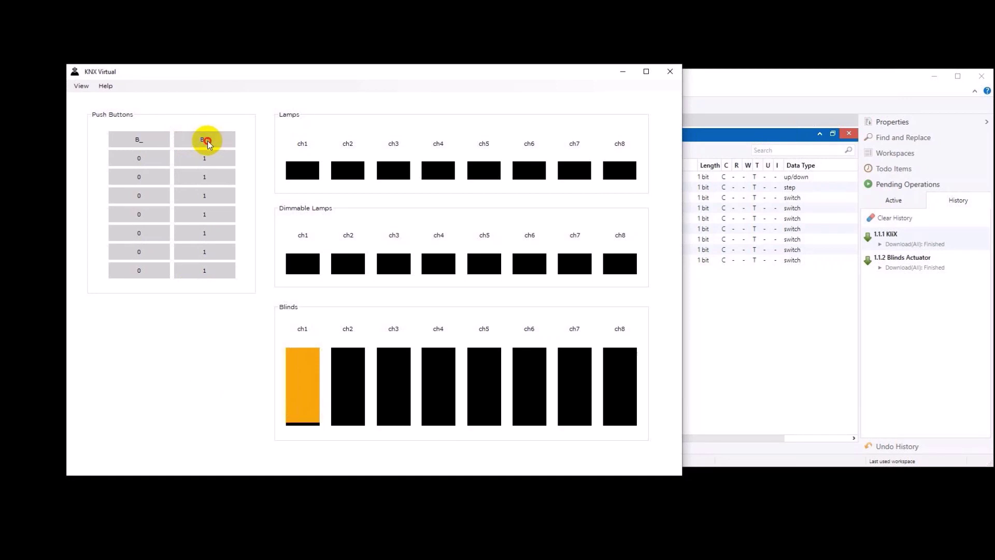